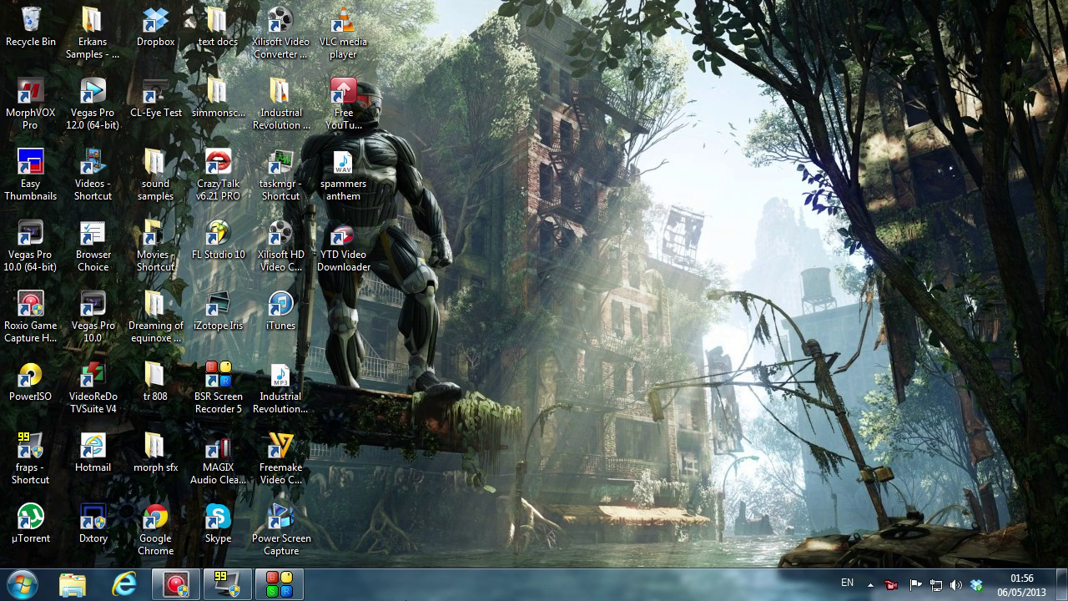
# Restore the Roxio Game Capture HD PRO window from the taskbar to its Capture start screen
pyautogui.click(190, 581)
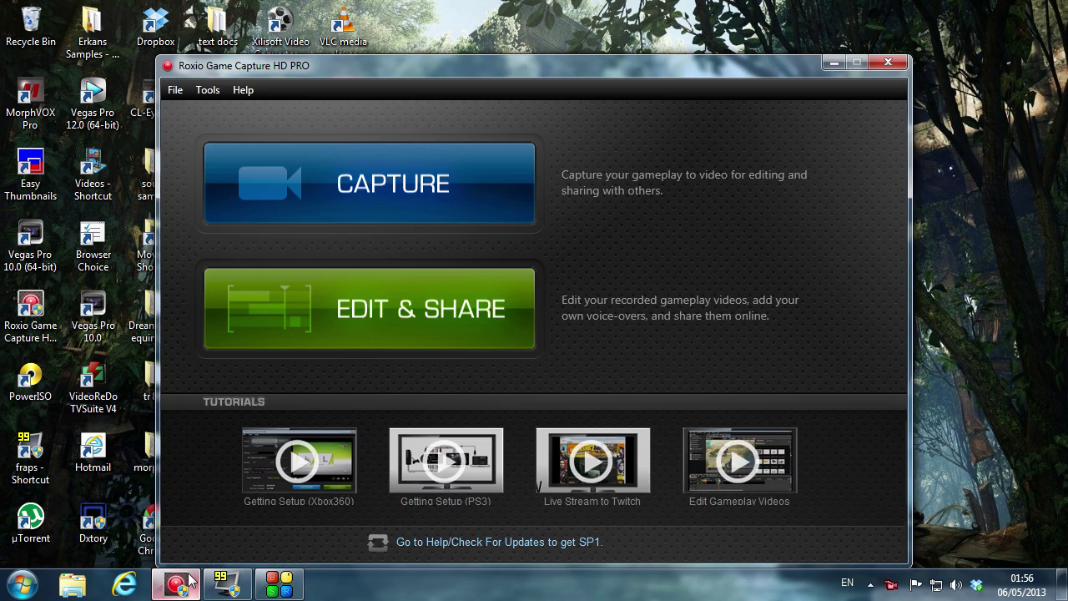
# Start Roxio's Capture module, dismiss the Change Display Settings warning, and minimise the window
pyautogui.click(328, 192)
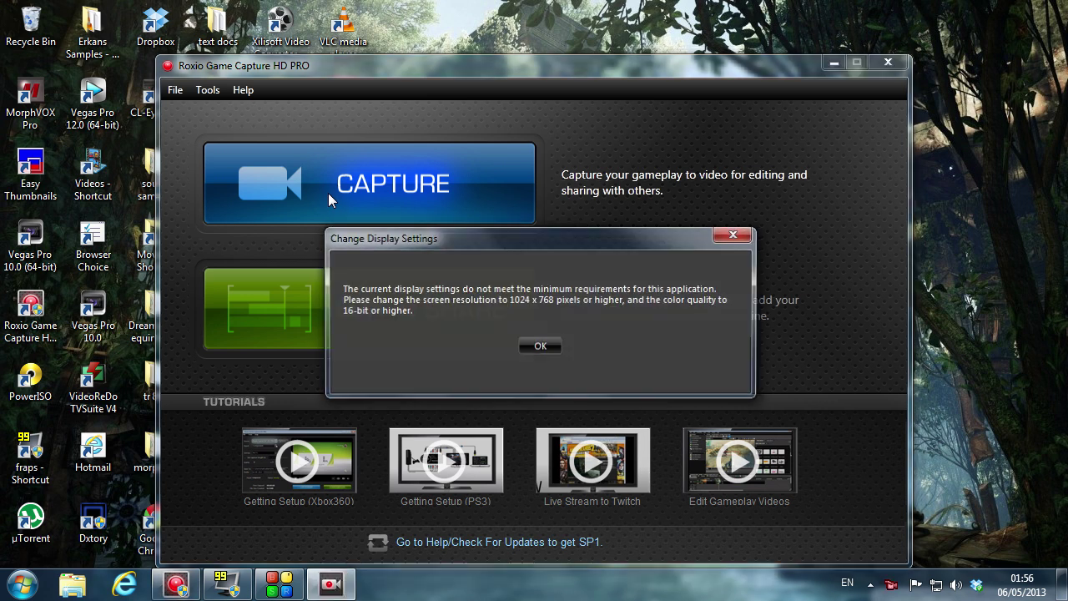
pyautogui.click(538, 344)
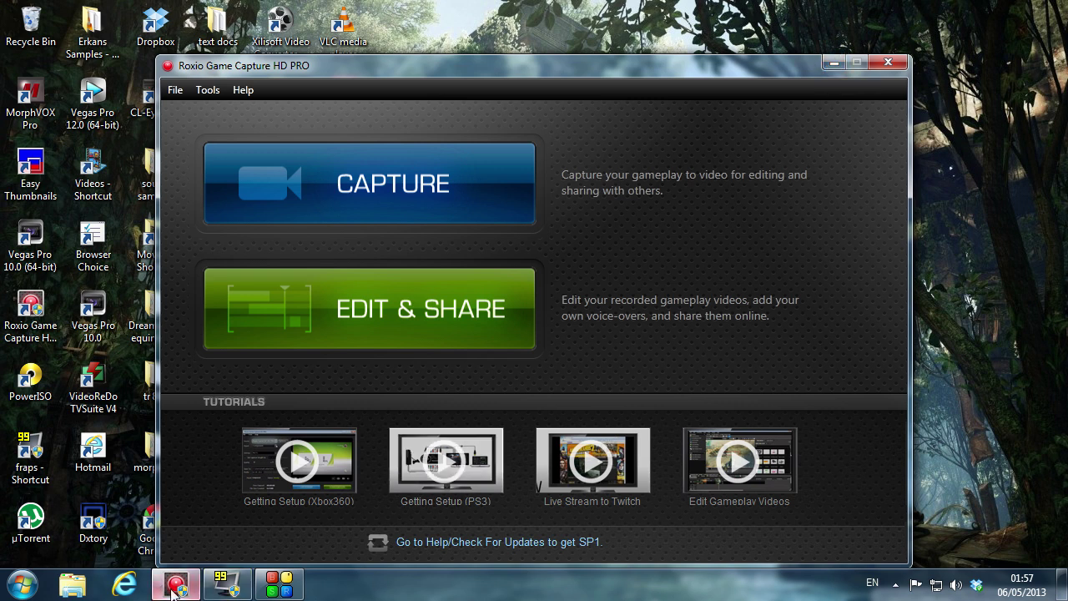
pyautogui.moveTo(173, 590)
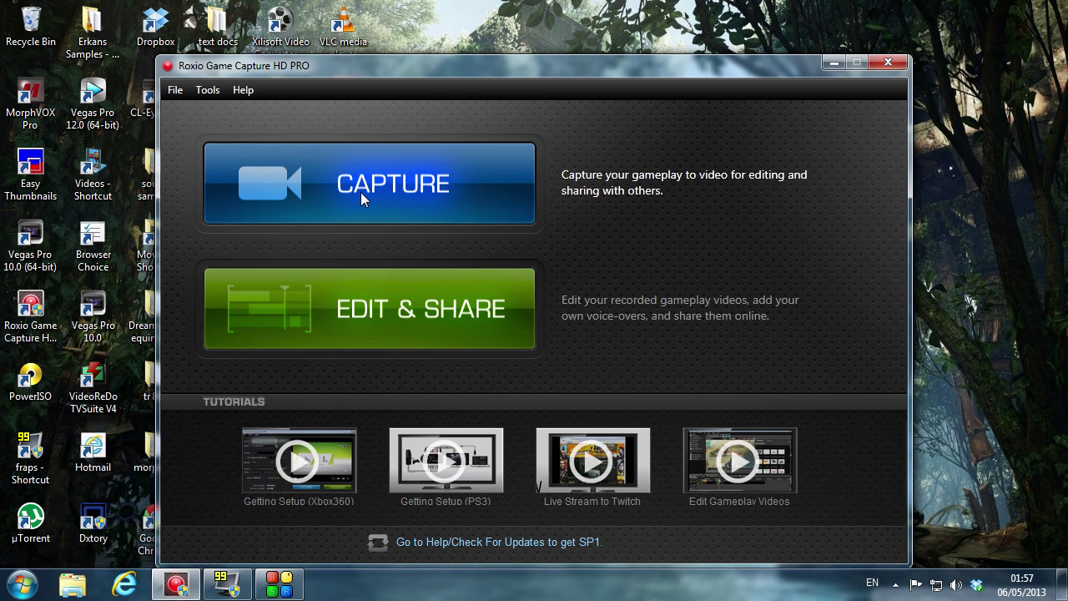
pyautogui.moveTo(230, 591)
pyautogui.click(833, 62)
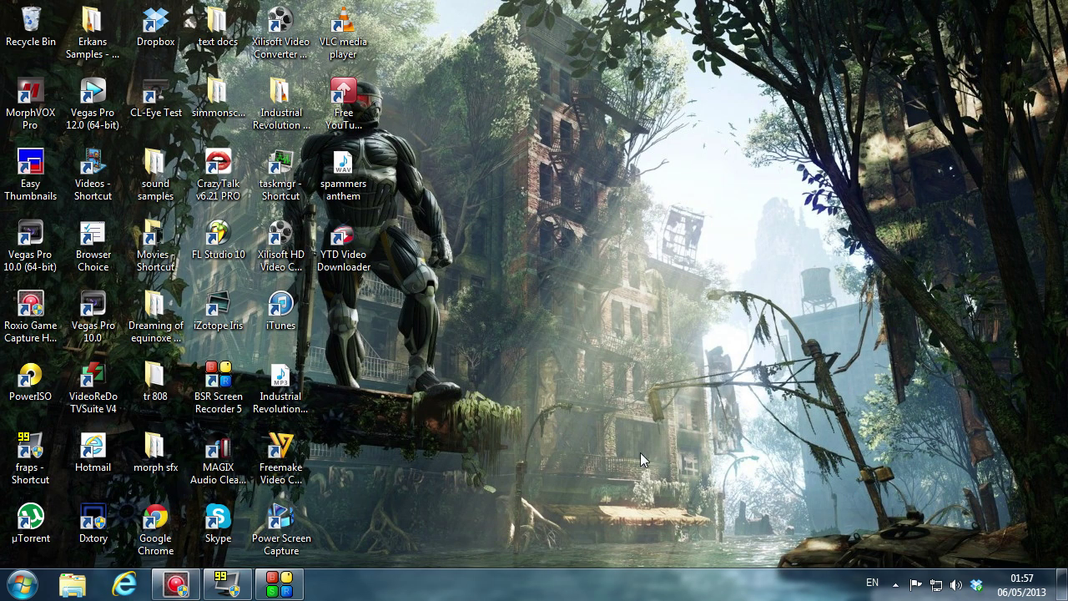
# Open Fraps, check the General tab, return to Movies at 75 fps full size, and recentre the window
pyautogui.click(224, 586)
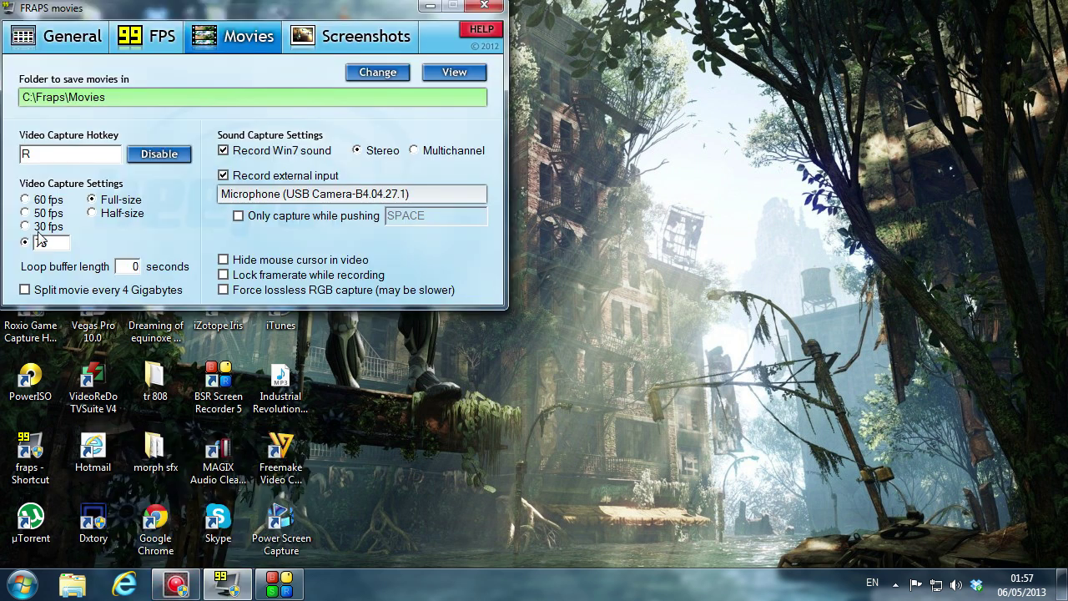
pyautogui.click(83, 39)
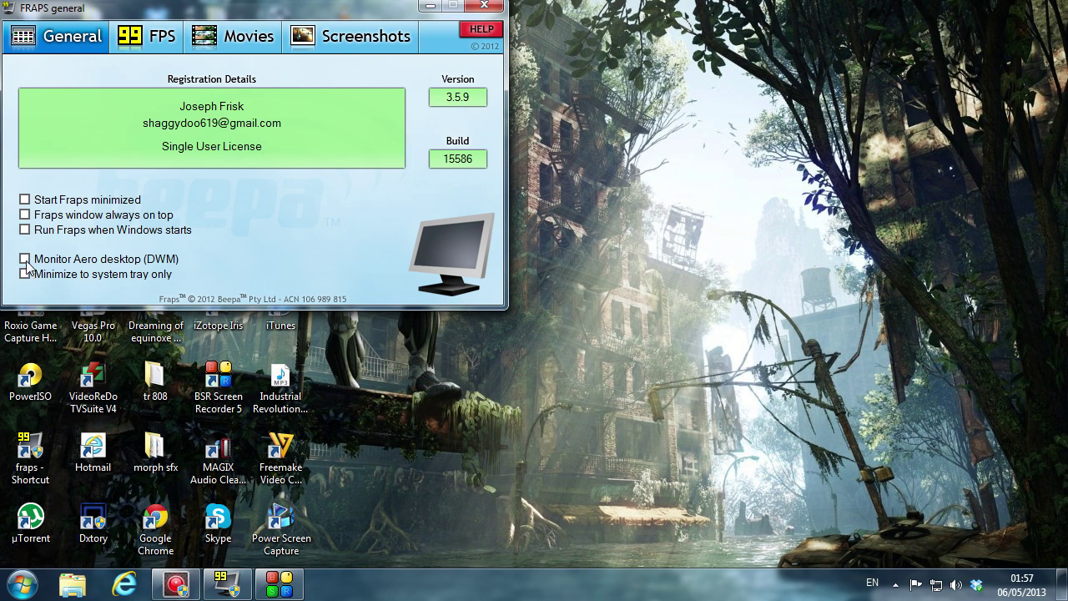
pyautogui.click(251, 40)
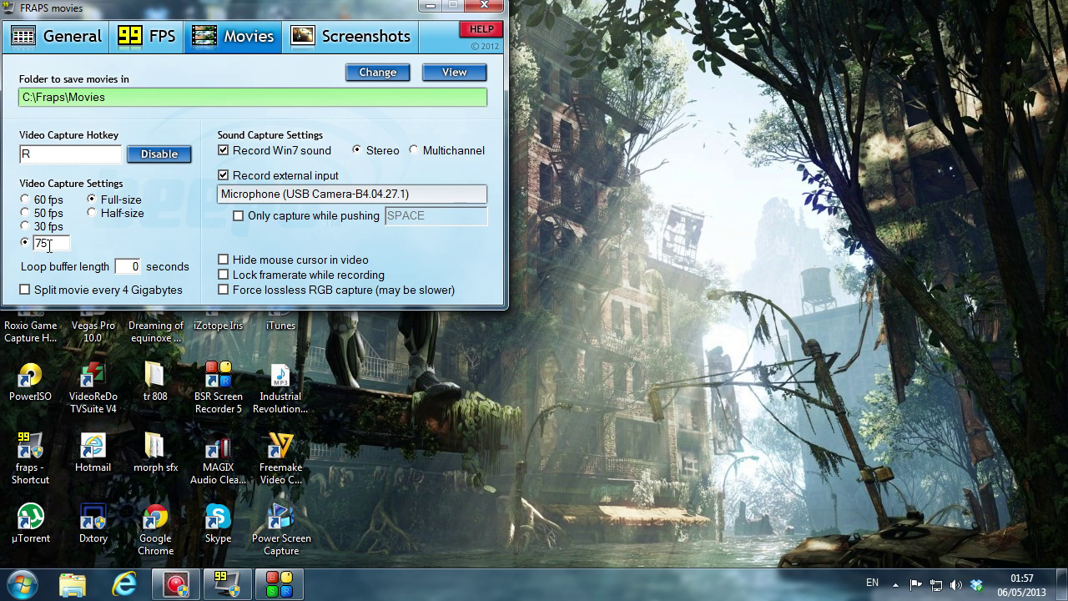
pyautogui.moveTo(334, 8); pyautogui.dragTo(615, 104)
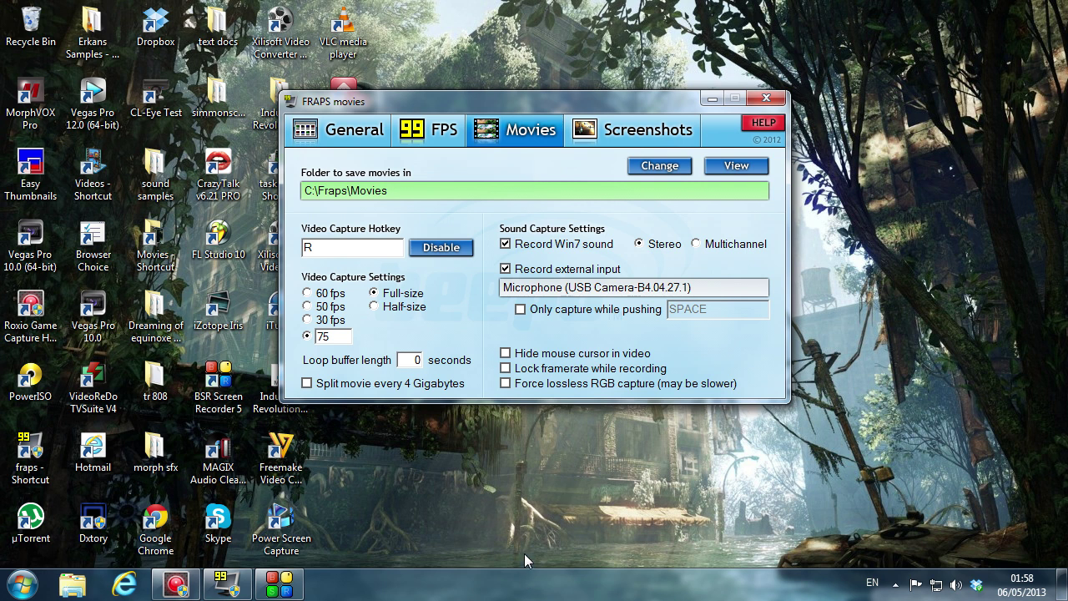
# Keep Fraps centred at 75 fps, full-size capture and hotkey R while the screen recorder runs
pyautogui.moveTo(169, 586)
# Restore the BSR Screen Recorder window showing the 00:00:16, 374.36 MB full-screen recording
pyautogui.click(275, 593)
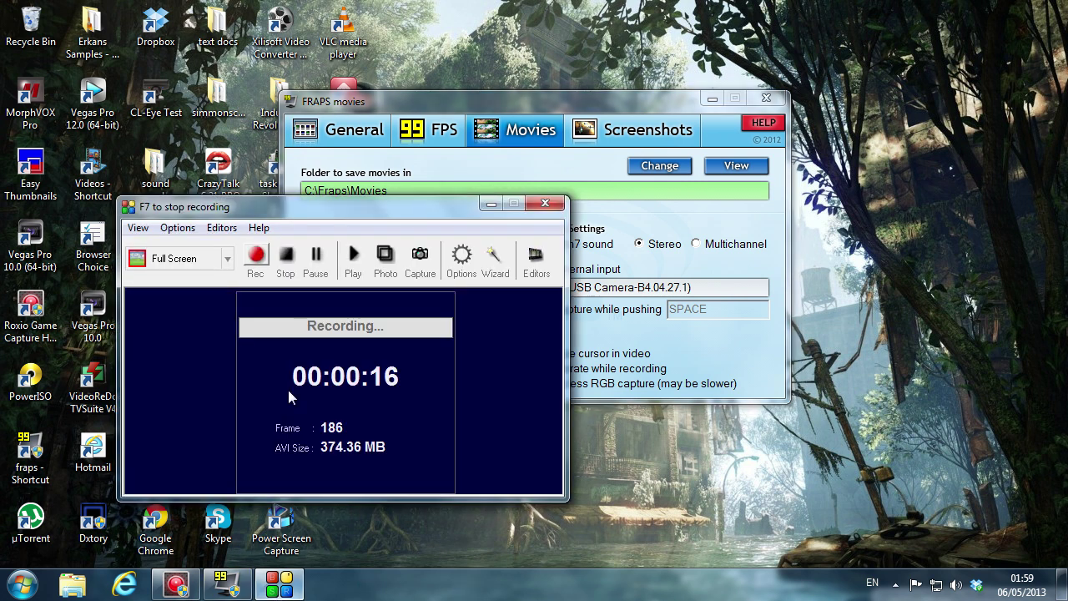